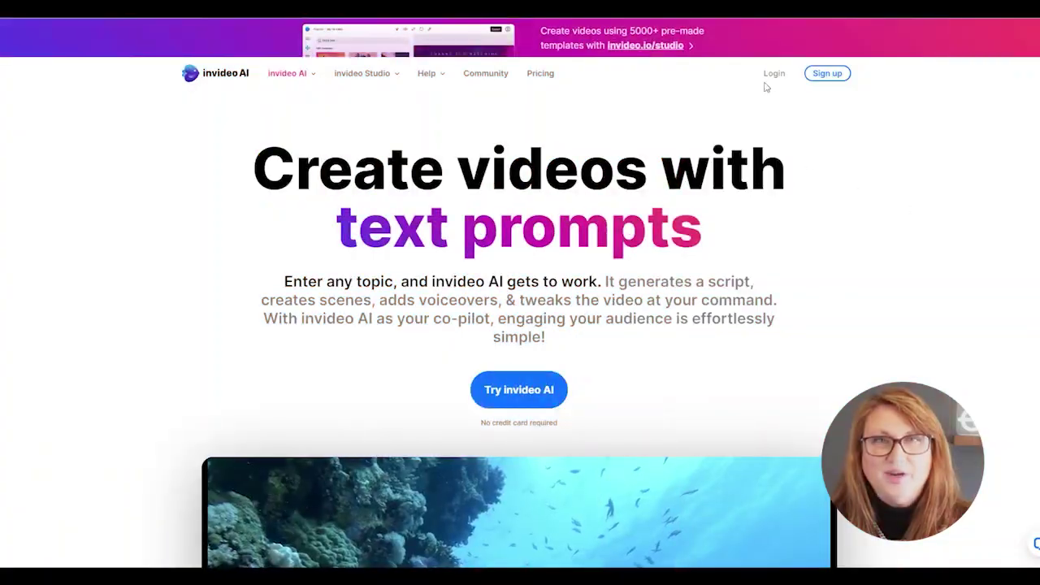
- Sign in with the saved account e-mail and request an emailed login code
{"action": "left_click", "coordinate": [768, 76]}
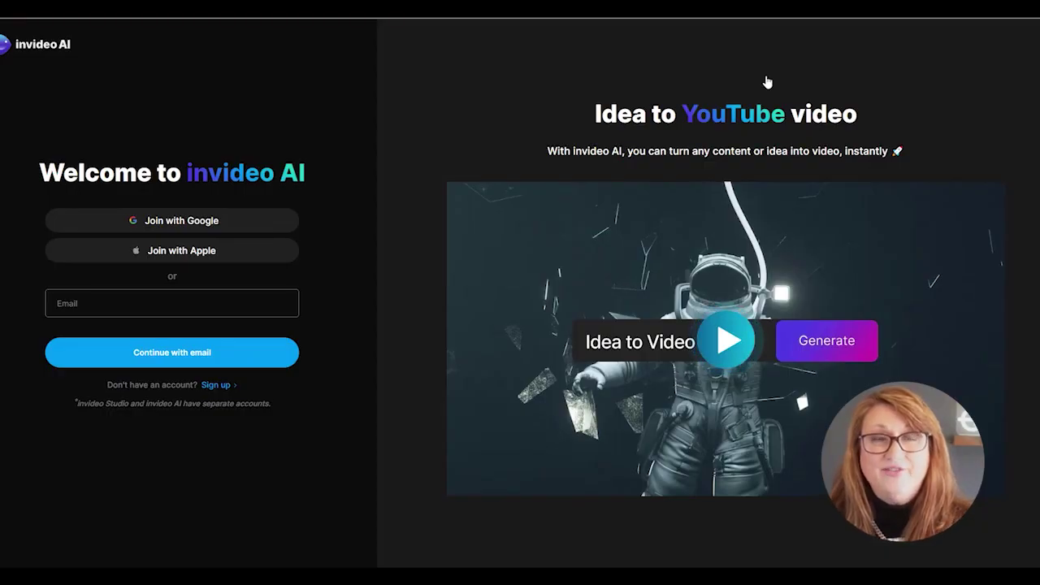
{"action": "left_click", "coordinate": [314, 303]}
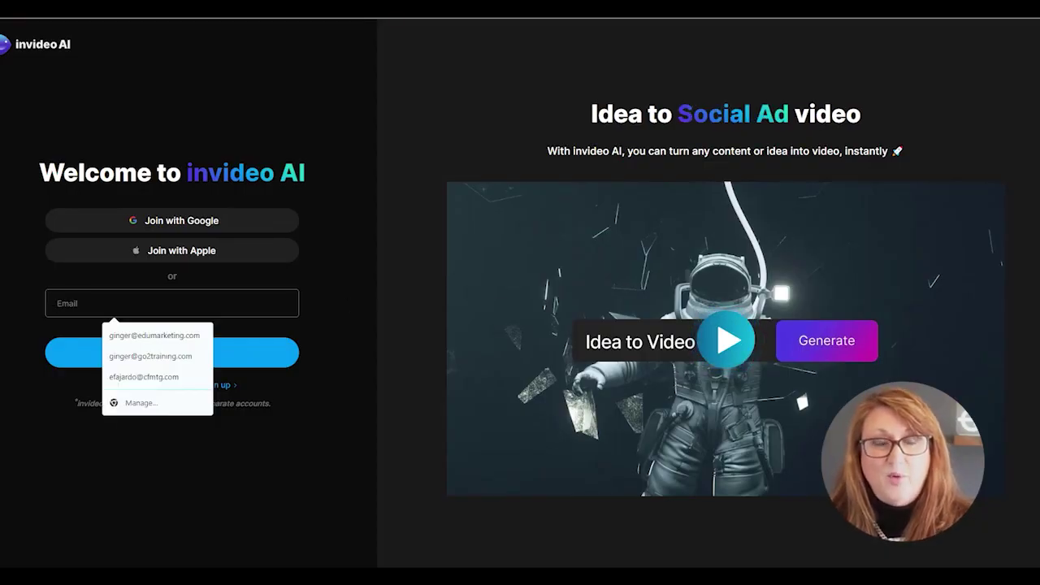
{"action": "left_click", "coordinate": [189, 342]}
{"action": "left_click", "coordinate": [186, 355]}
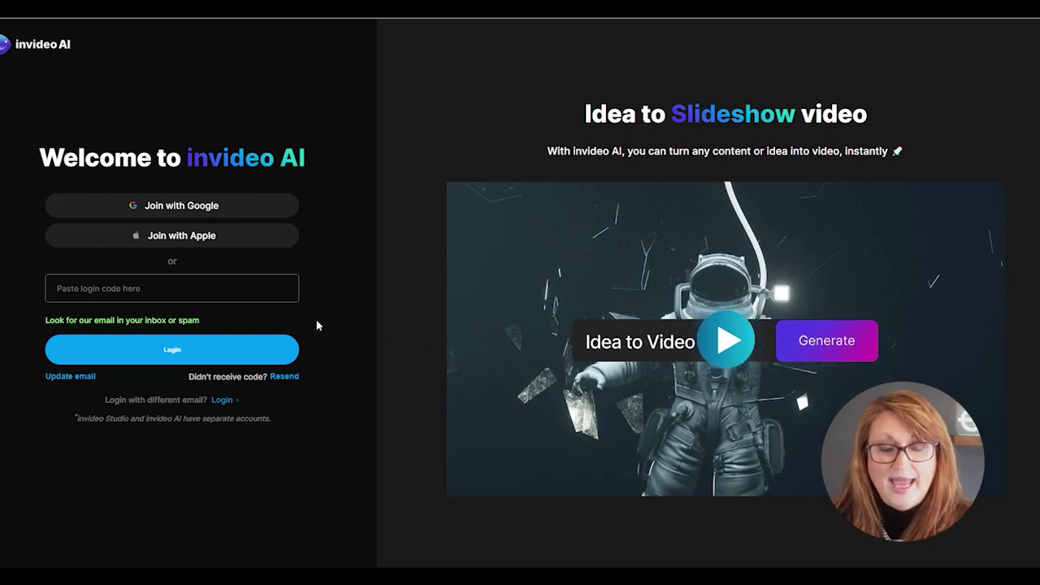
- Log in with the emailed login code, re-entering it after the internal server error
{"action": "left_click", "coordinate": [114, 287]}
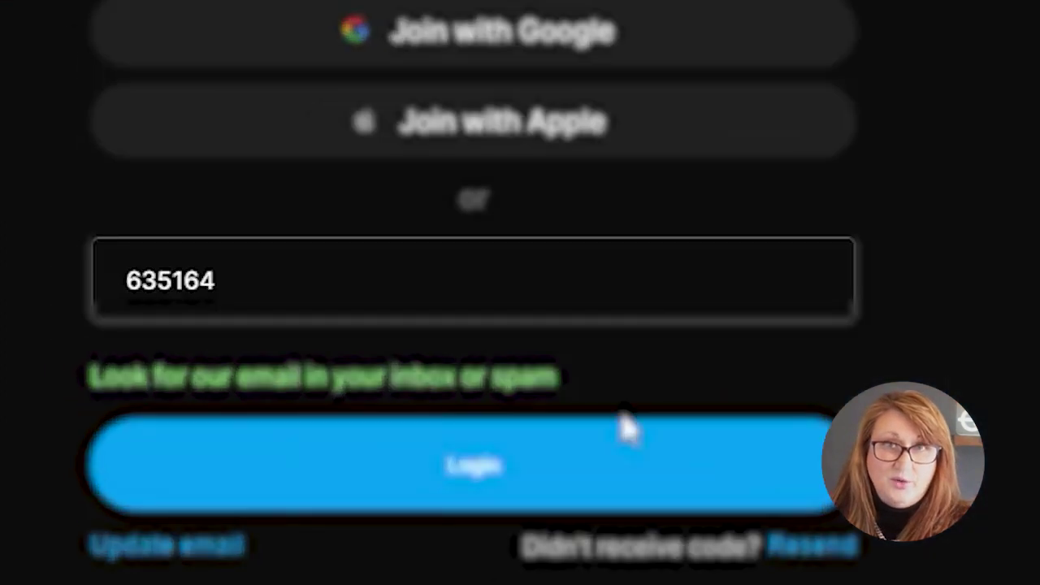
{"action": "left_click", "coordinate": [384, 379]}
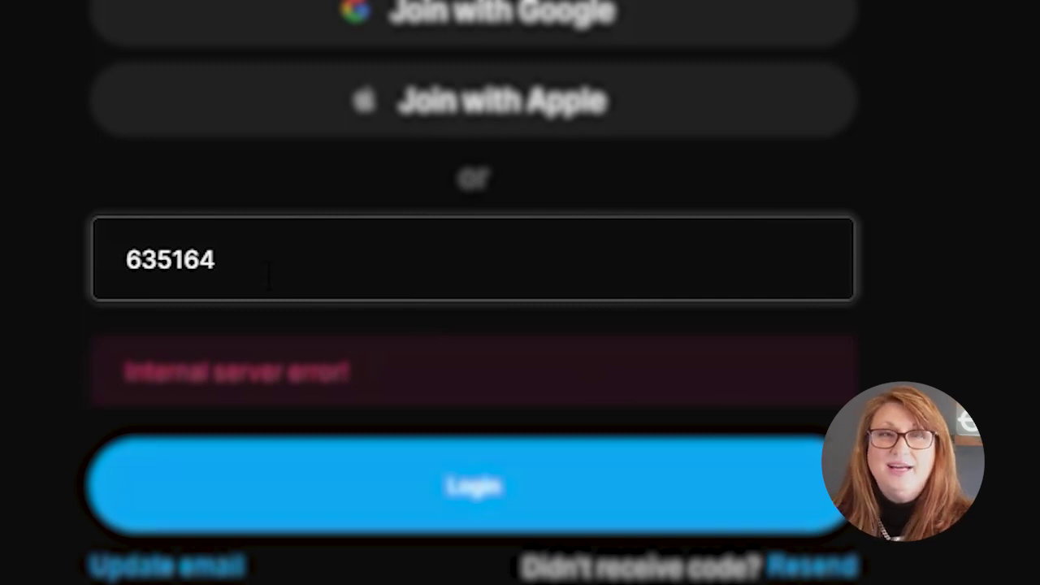
{"action": "left_click_drag", "start_coordinate": [269, 276], "coordinate": [16, 248]}
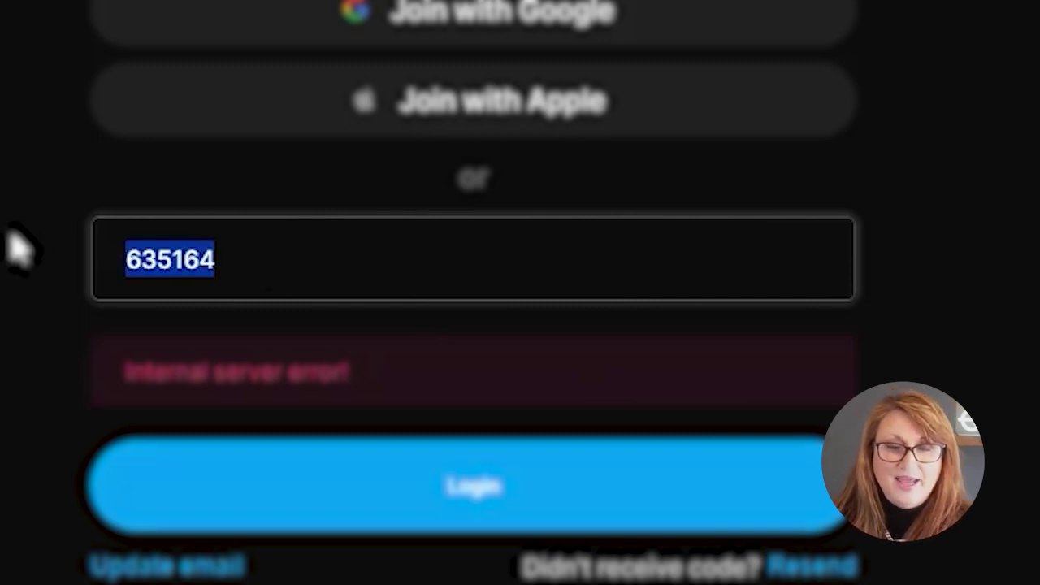
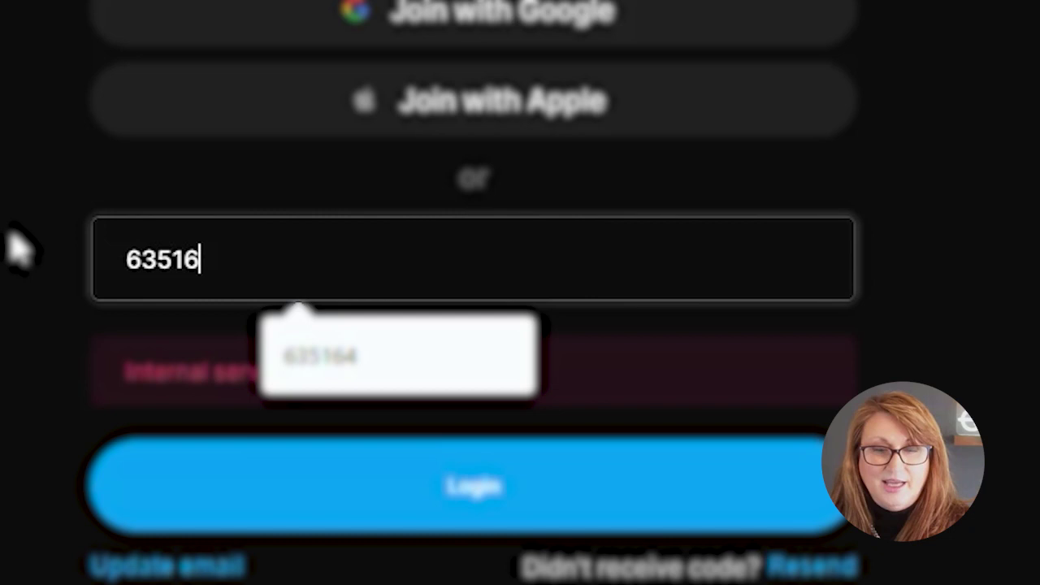
{"action": "left_click", "coordinate": [372, 500]}
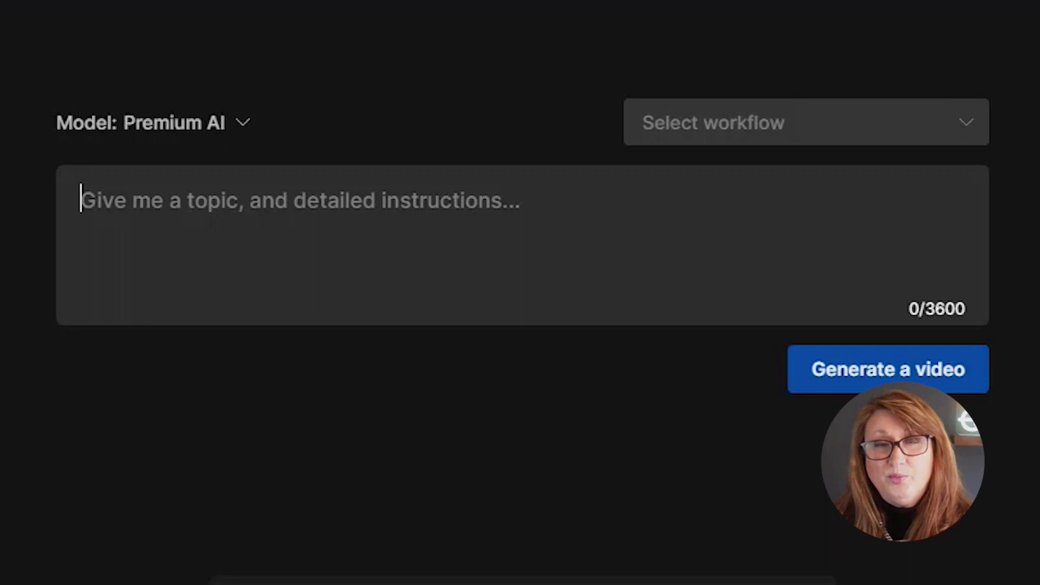
- Write a prompt asking for an easy-to-understand, about 2-minute video for first-time home buyers
{"action": "type", "text": "cre"}
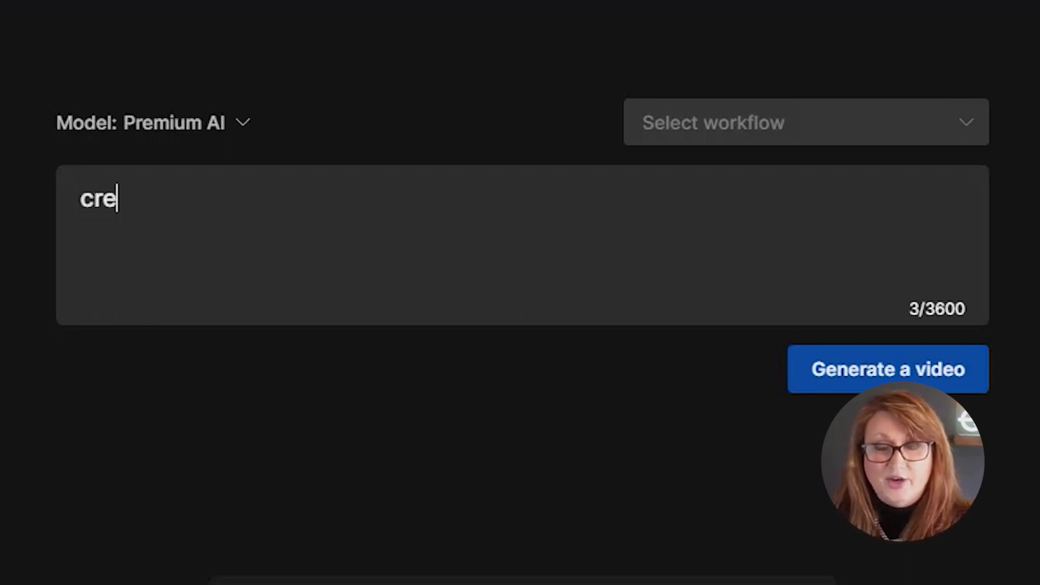
{"action": "type", "text": "ate a i"}
{"action": "key", "text": "BackSpace"}
{"action": "type", "text": "v"}
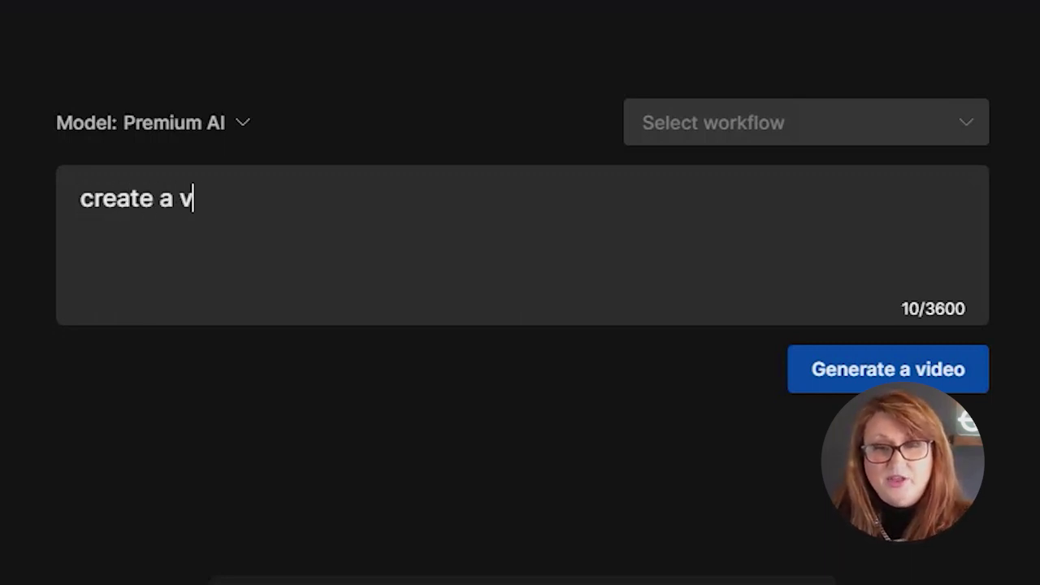
{"action": "type", "text": "ideo for "}
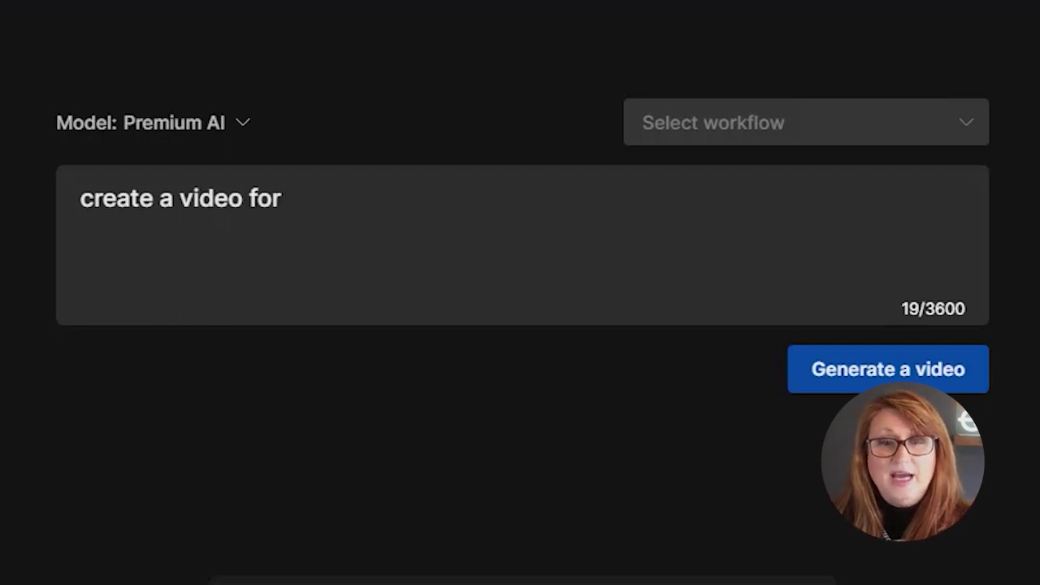
{"action": "type", "text": "someone who is wanting to"}
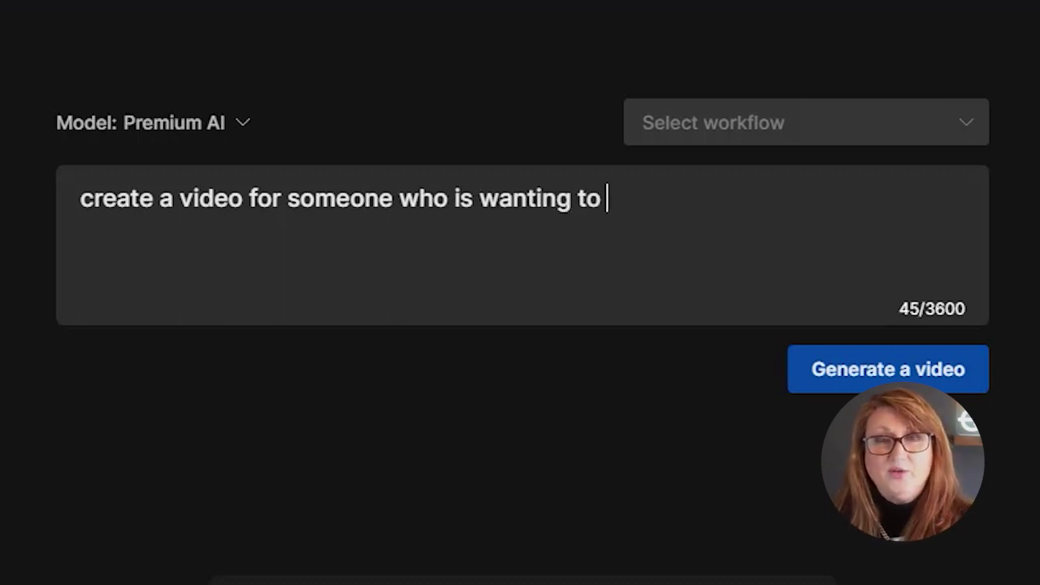
{"action": "type", "text": "buy their f"}
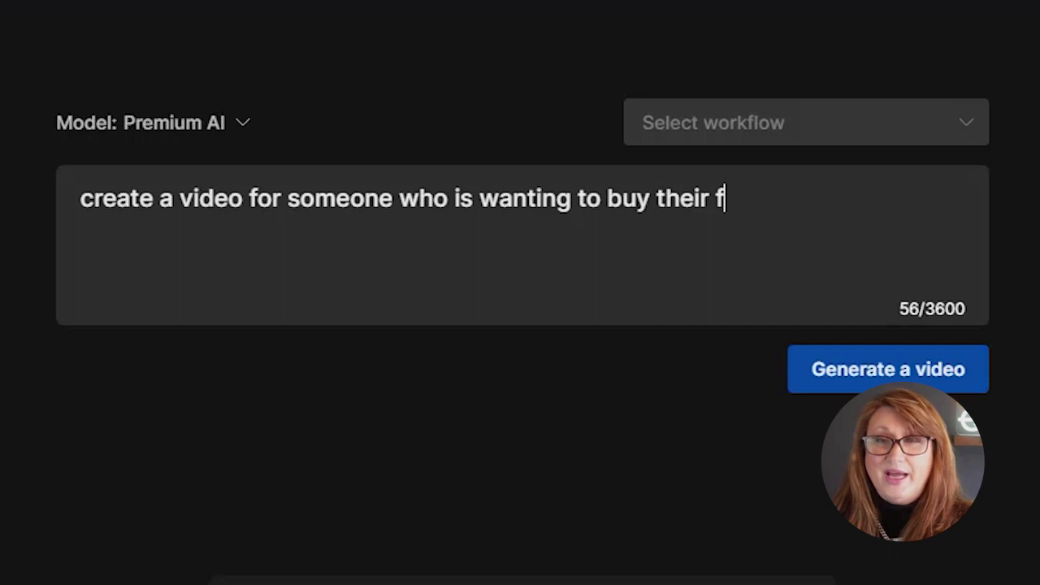
{"action": "type", "text": "irst home"}
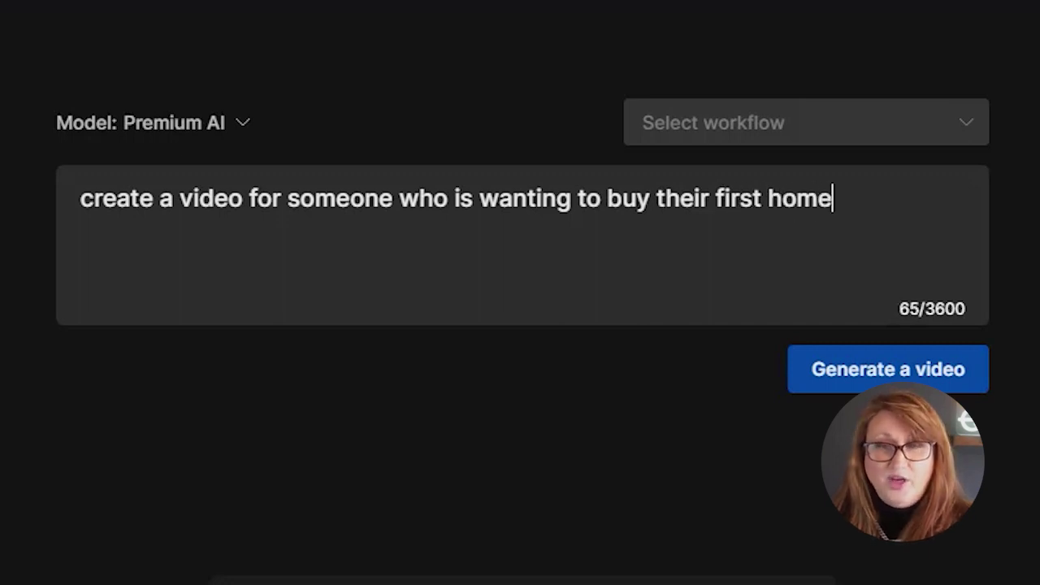
{"action": "type", "text": ".  make"}
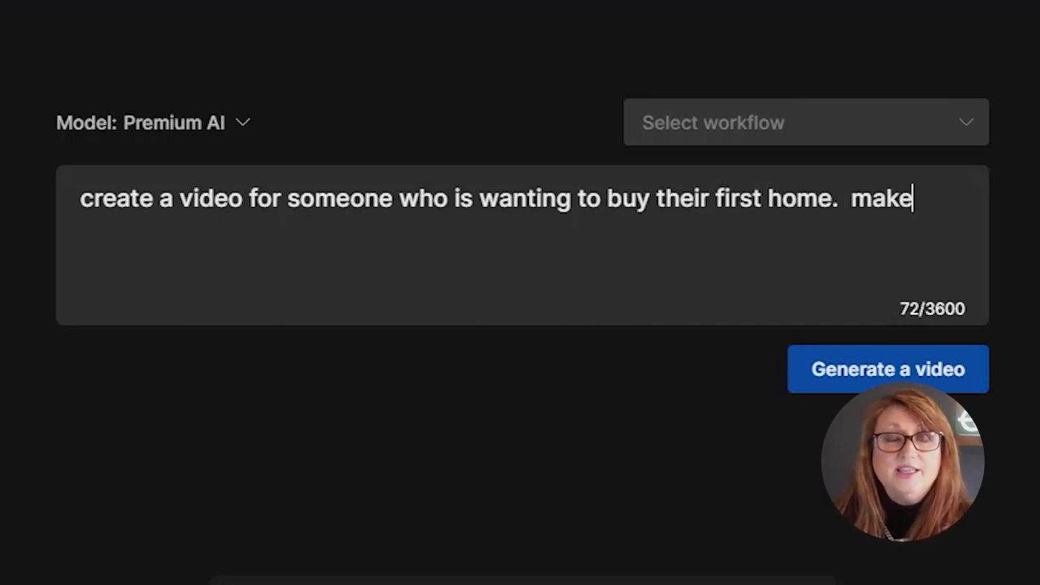
{"action": "type", "text": " the video a"}
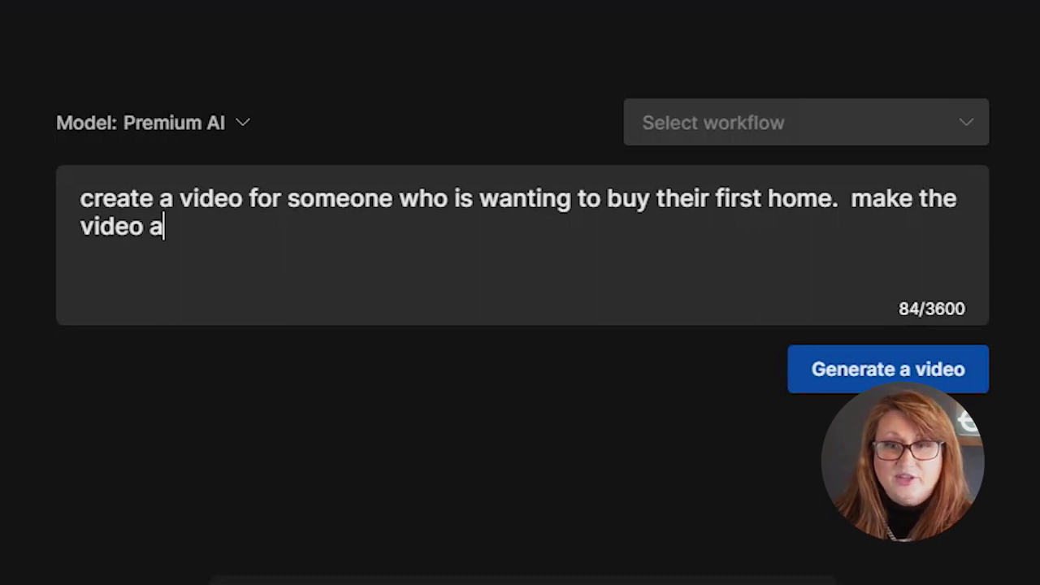
{"action": "type", "text": "bou"}
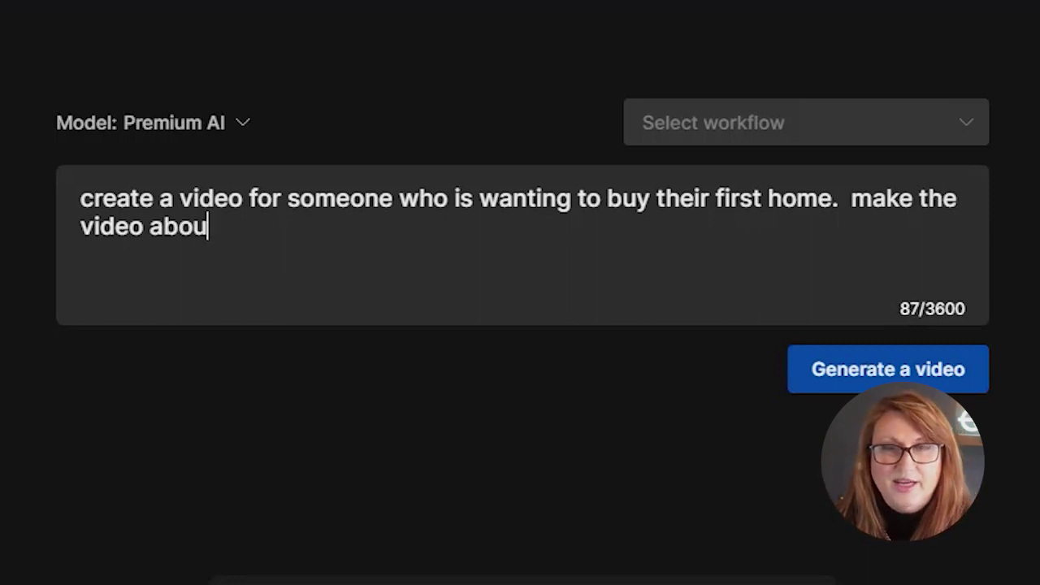
{"action": "type", "text": "t 2 minu"}
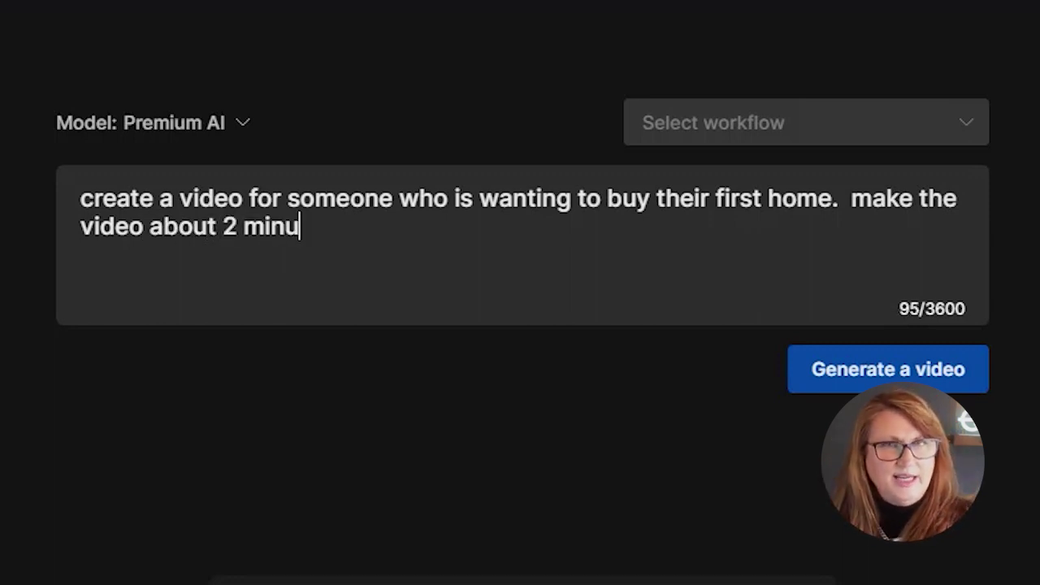
{"action": "type", "text": "tes long an"}
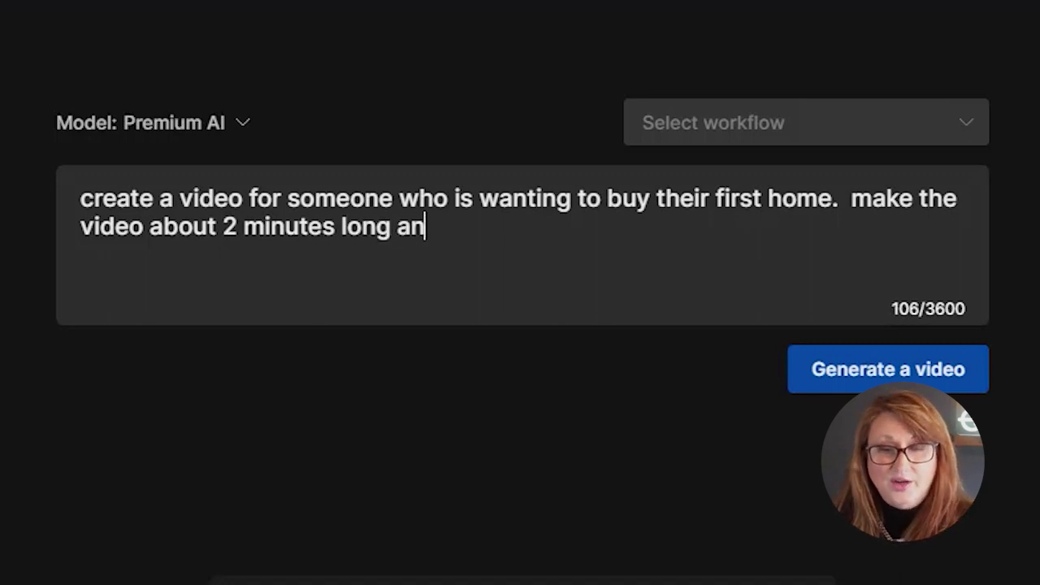
{"action": "type", "text": "d make it "}
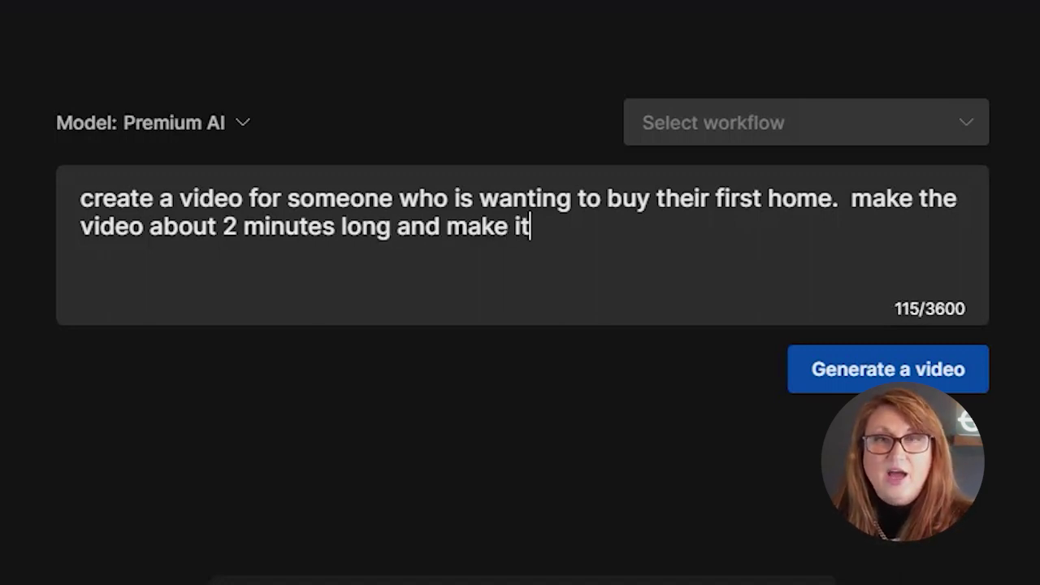
{"action": "type", "text": "very"}
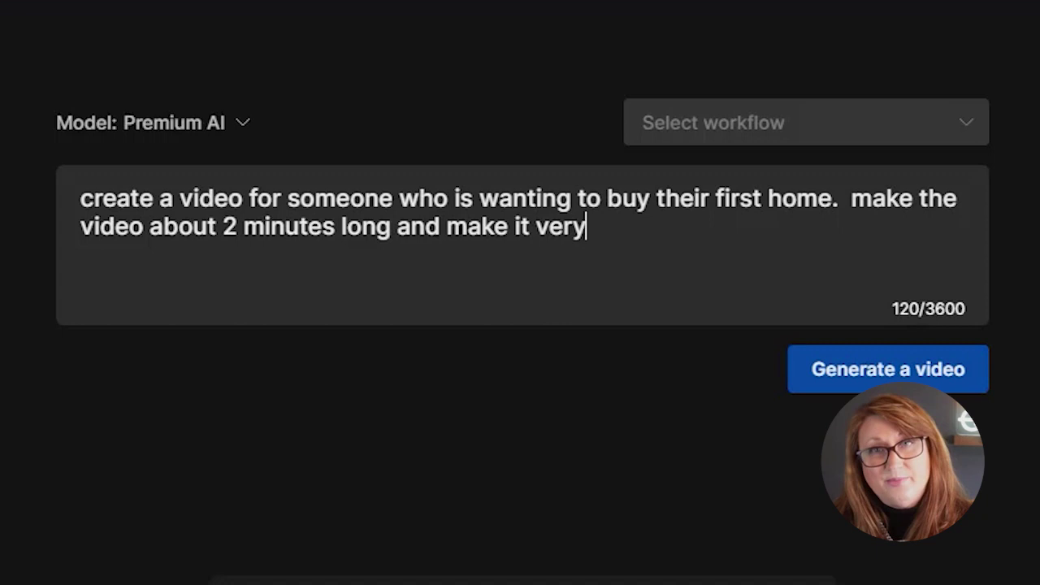
{"action": "type", "text": " easy to und"}
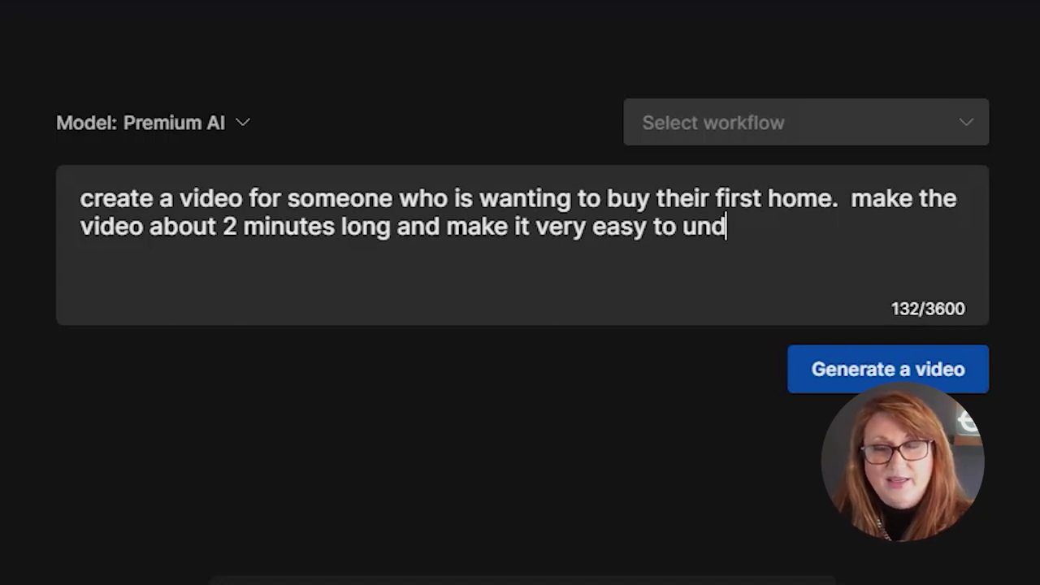
{"action": "type", "text": "erstand."}
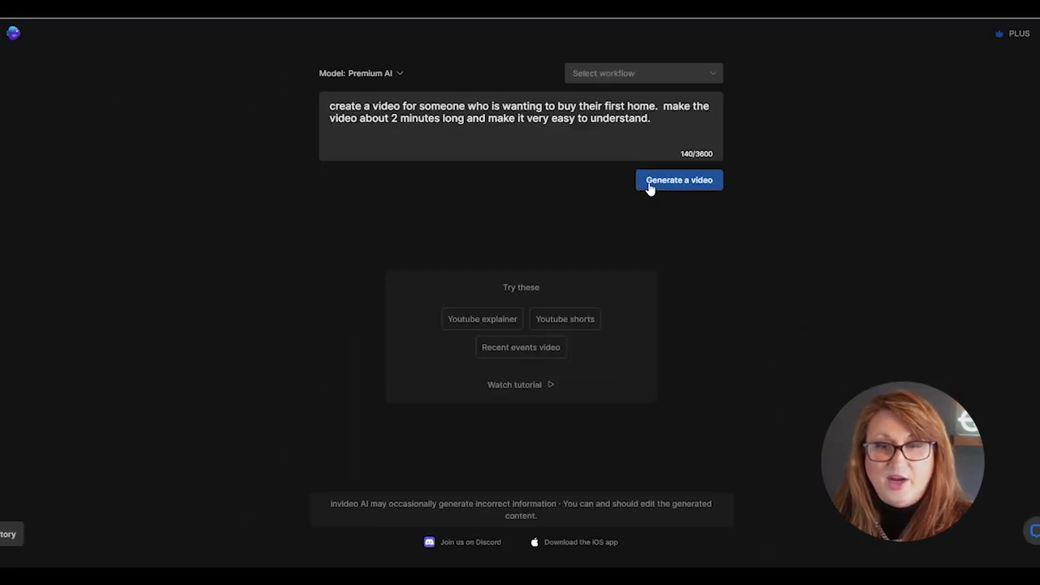
- Submit the first-home prompt to generate a video
{"action": "left_click", "coordinate": [813, 383]}
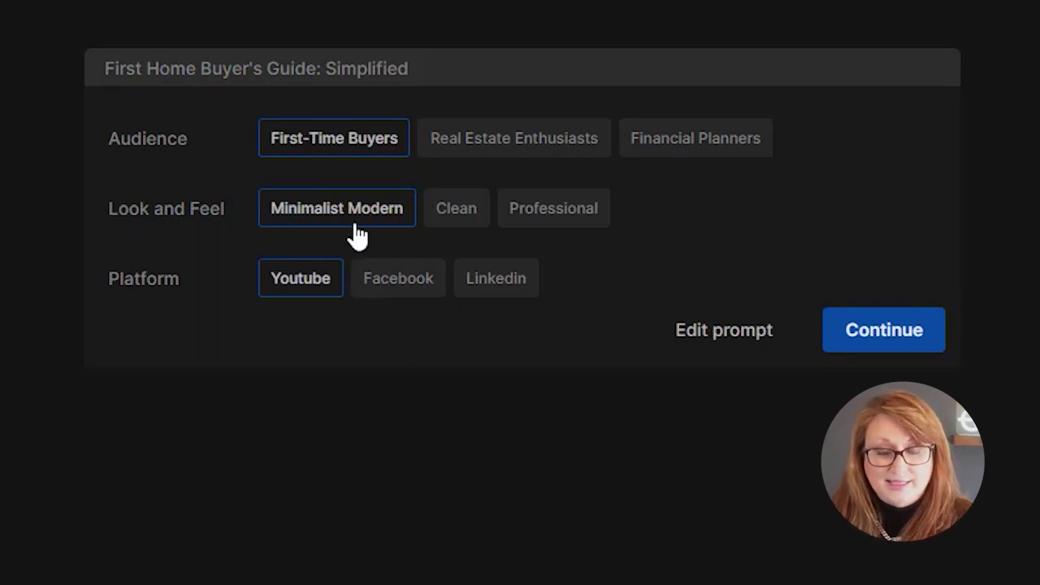
- Choose the Clean look and feel, keeping First-Time Buyers and Youtube, and continue
{"action": "left_click", "coordinate": [449, 220]}
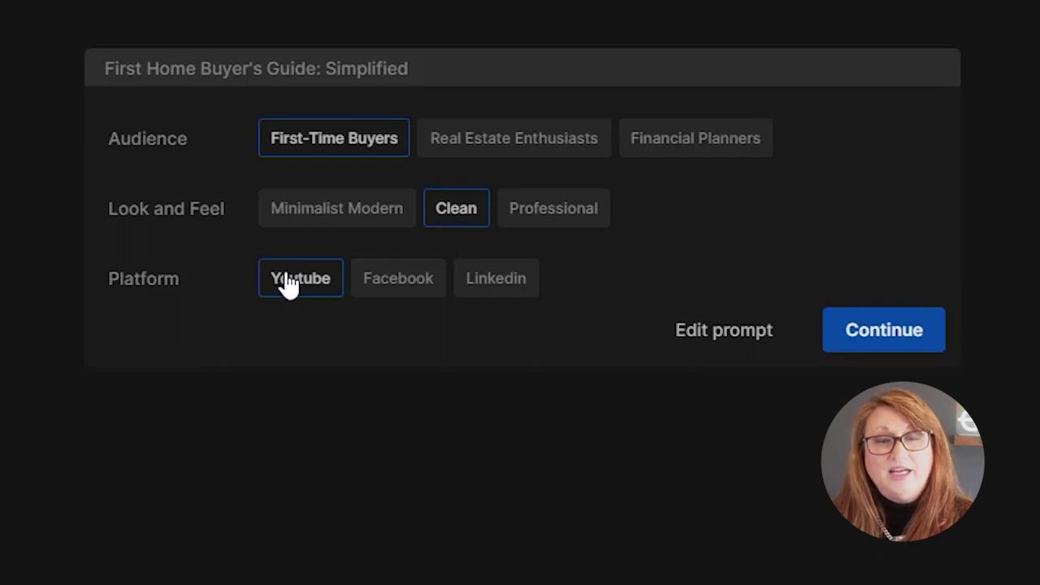
{"action": "left_click", "coordinate": [930, 352]}
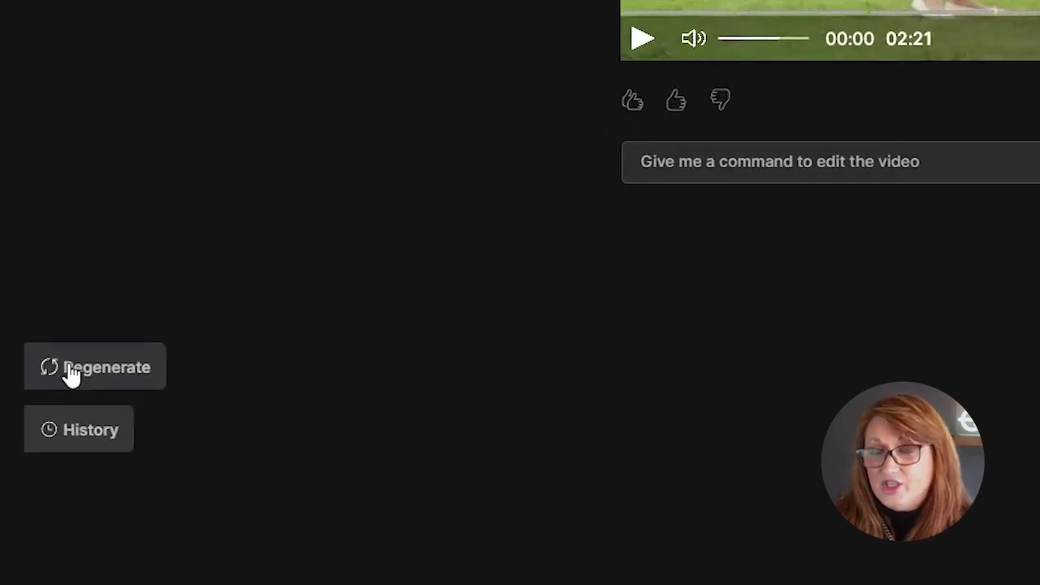
- Open the Regenerate panel to view version 1's audience, look and platform
{"action": "left_click", "coordinate": [72, 374]}
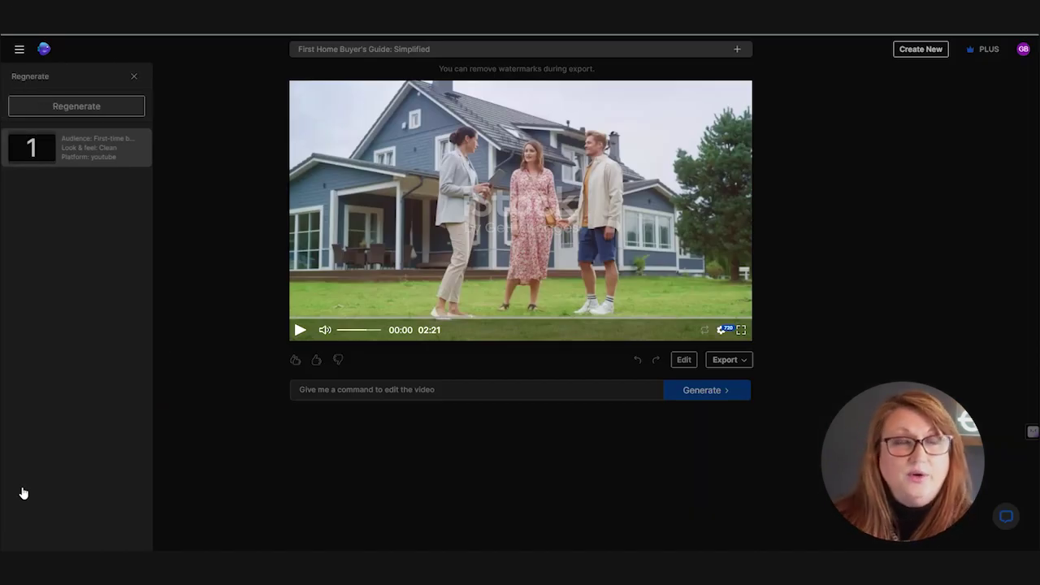
- Close the regeneration history and choose 720p resolution for the YouTube export
{"action": "left_click", "coordinate": [192, 280]}
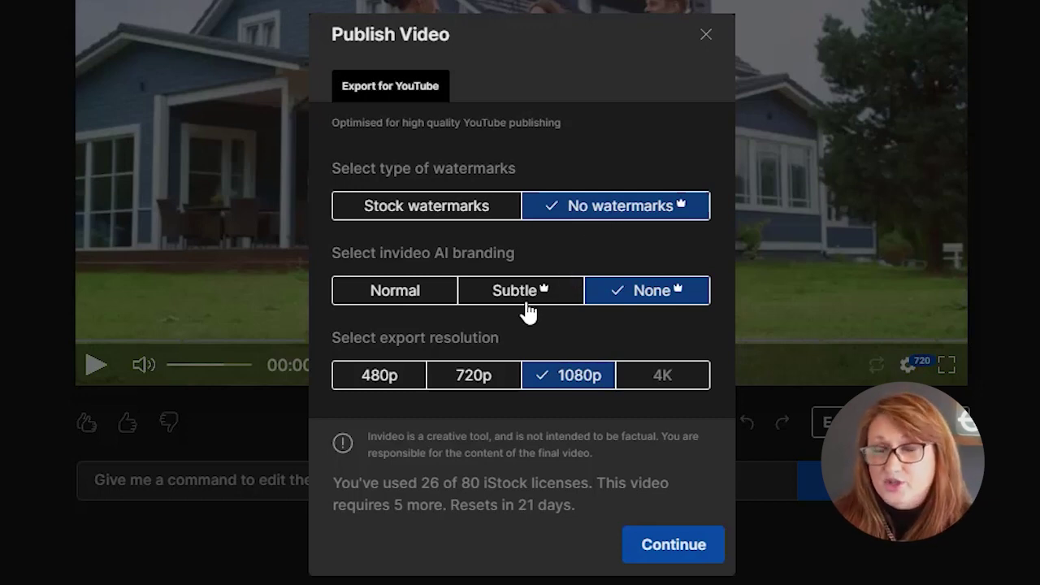
{"action": "left_click", "coordinate": [487, 387]}
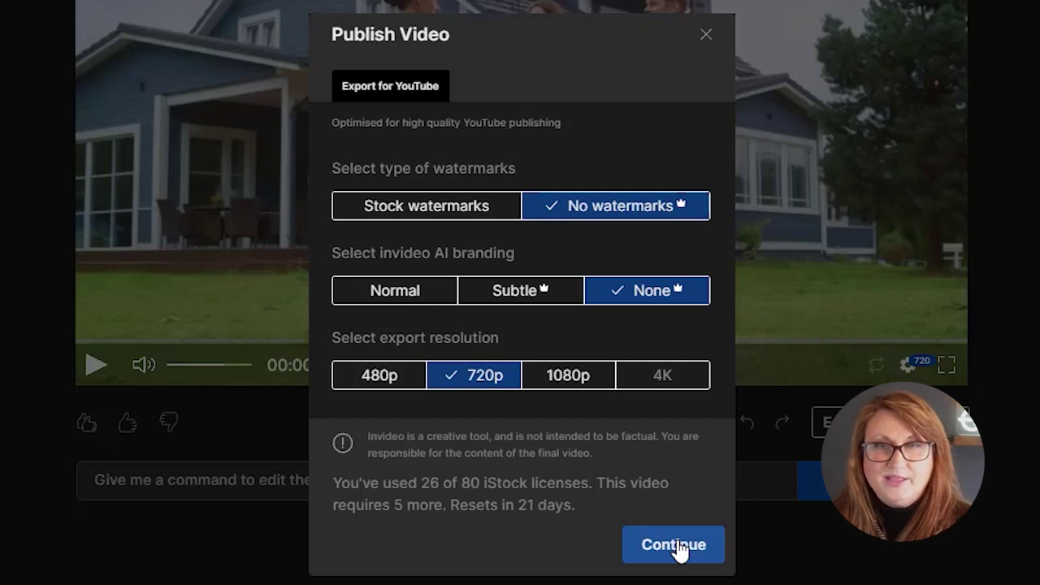
- Confirm the export settings and let the video render to 100%
{"action": "left_click", "coordinate": [677, 546]}
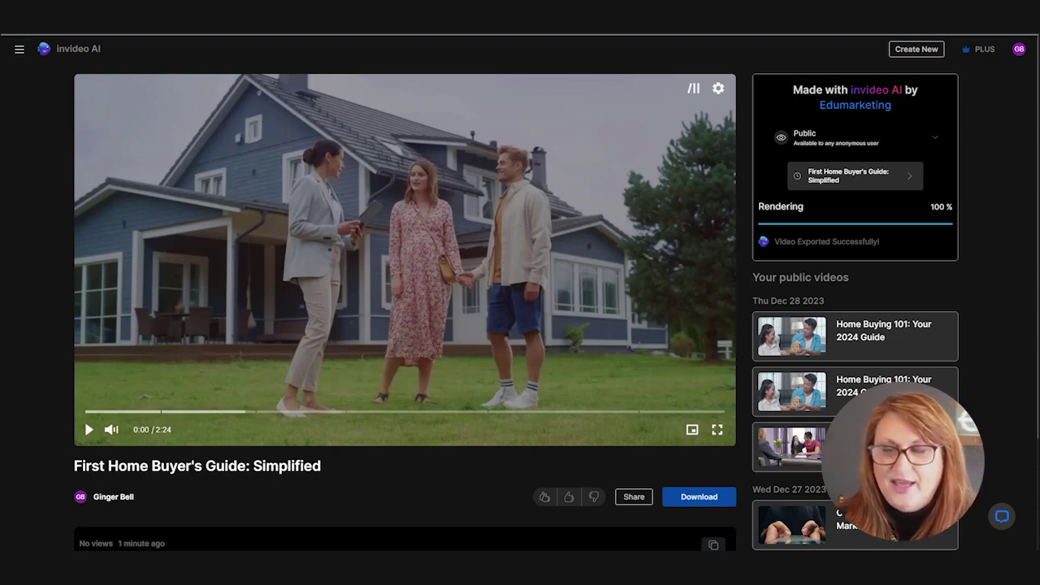
- Download the exported First Home Buyer's Guide: Simplified video
{"action": "left_click", "coordinate": [715, 497]}
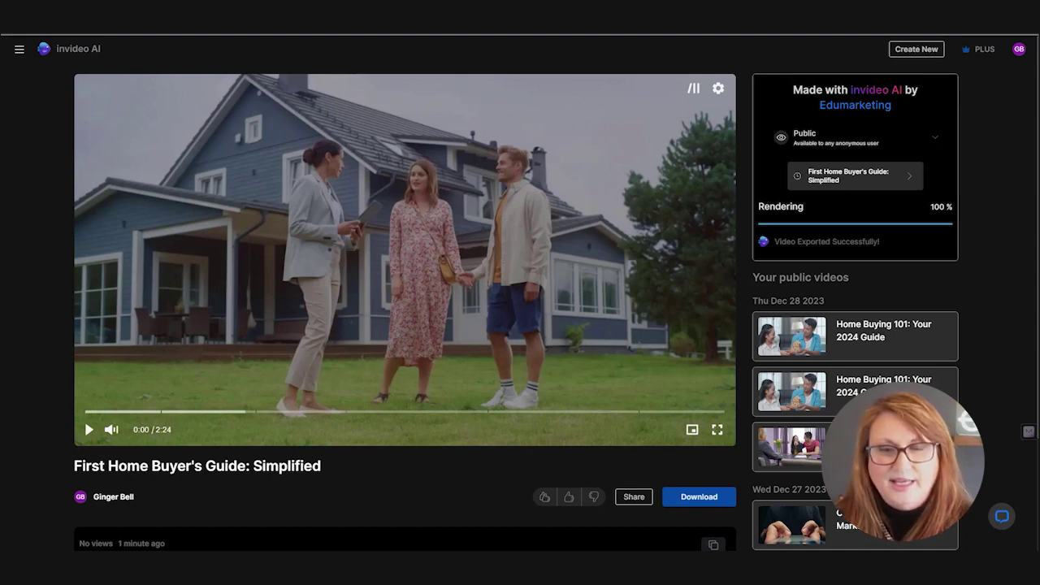
- Play the finished 2:24 video starting from its Introduction
{"action": "left_click", "coordinate": [88, 431]}
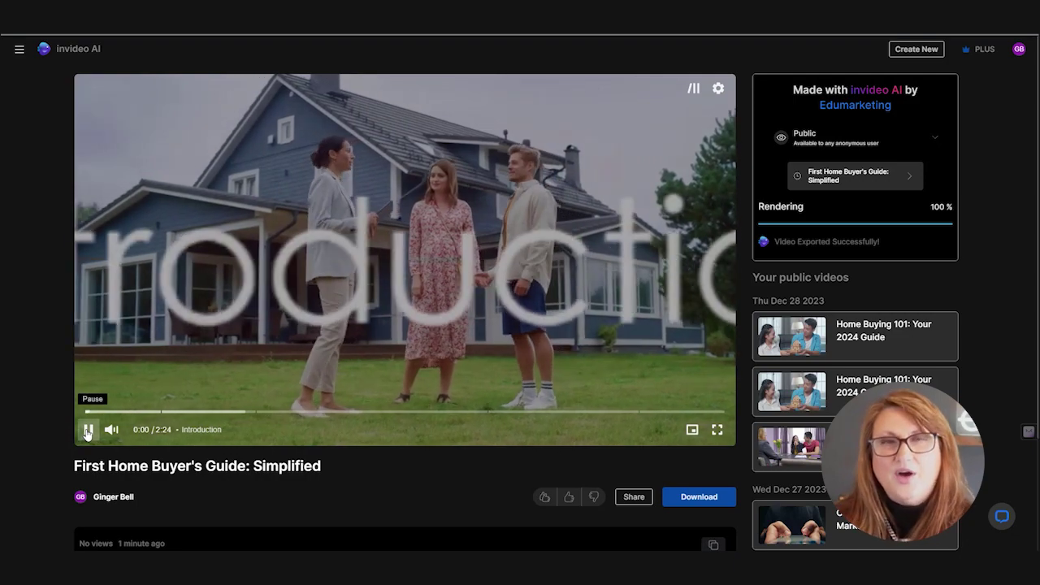